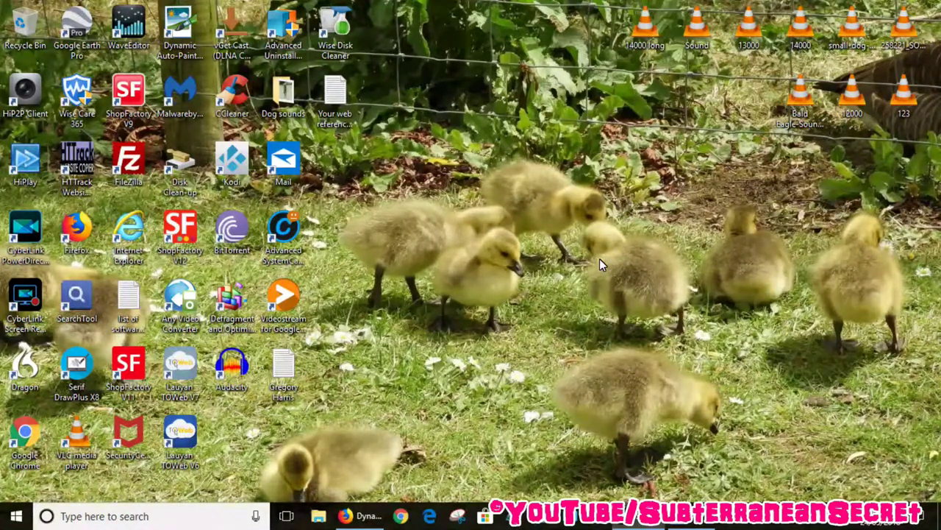
Open the SWREG basket showing DAP PRO 5 at GBP 62.15, then go back to the product page
left_click(368, 515)
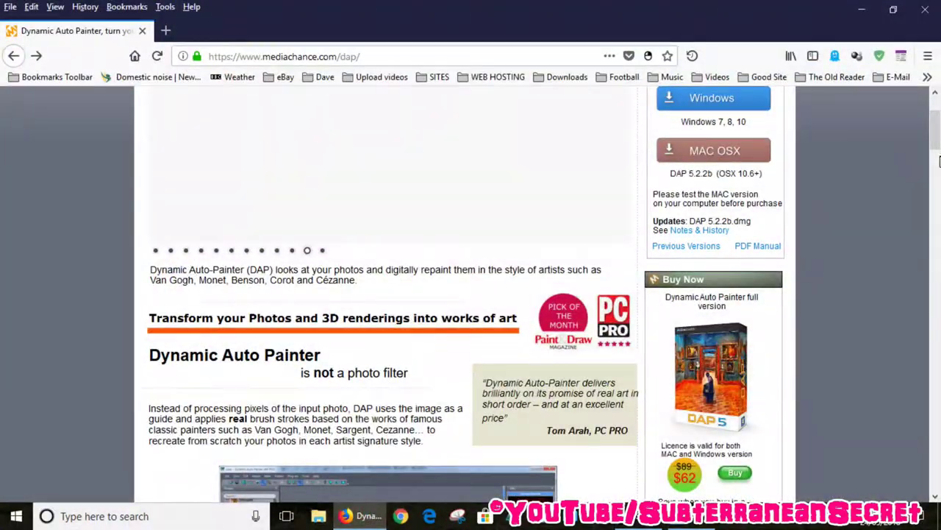
scroll(936, 158, "down", 4)
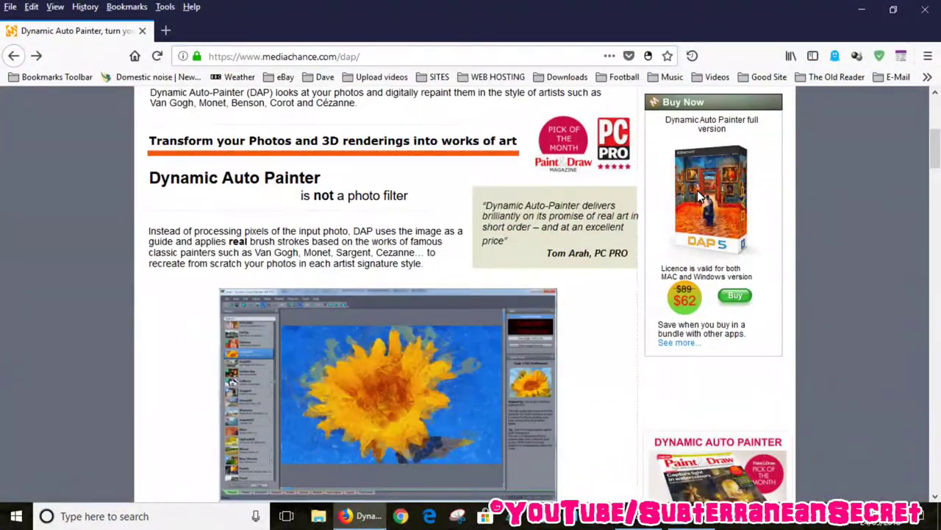
left_click(736, 297)
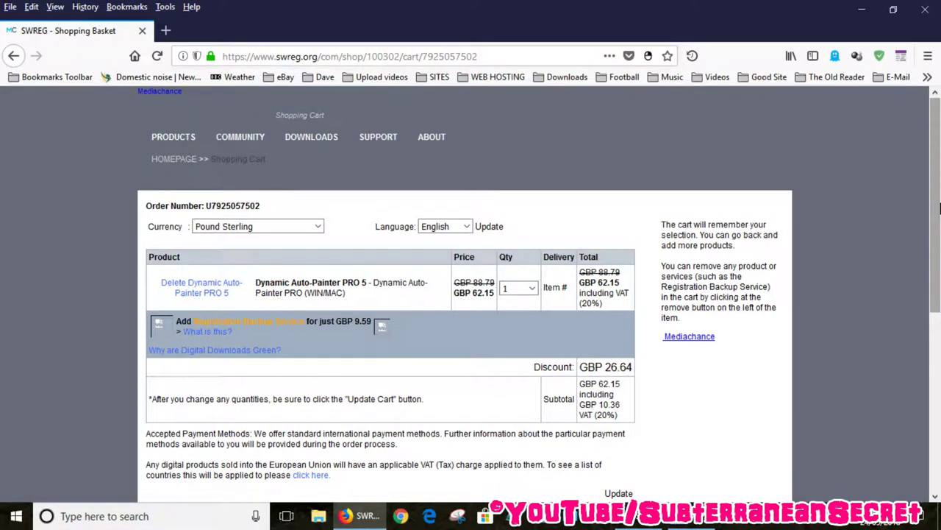
mouse_move(940, 209)
left_mouse_down()
mouse_move(940, 309)
mouse_move(940, 195)
left_mouse_up()
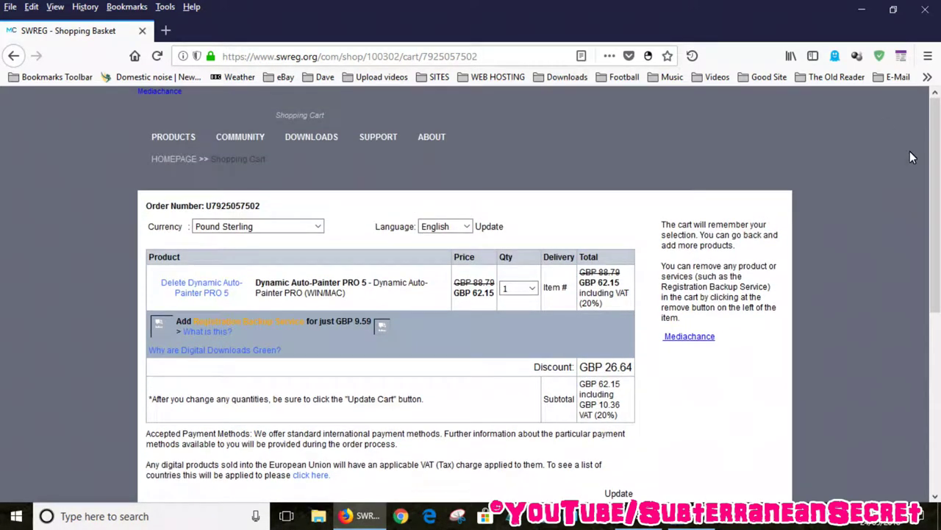
left_click(13, 56)
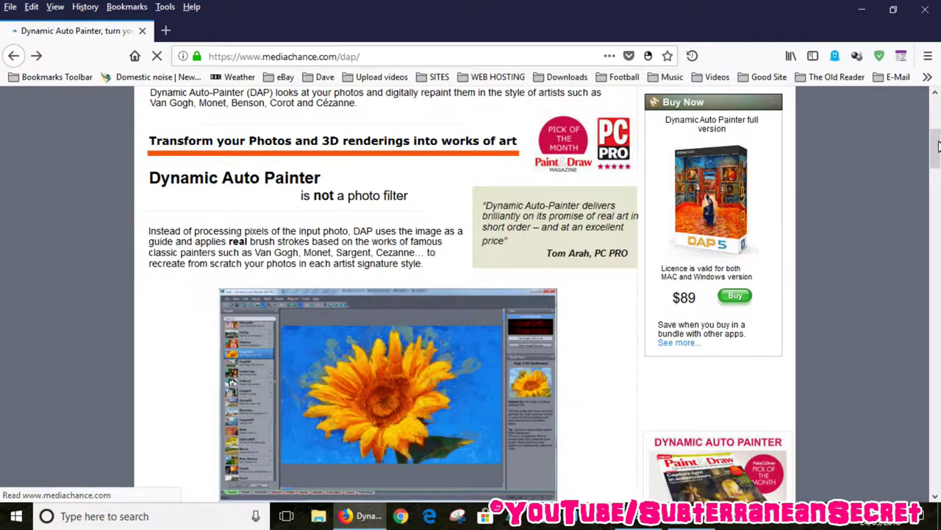
Scroll through the DAP page's artist-style example paintings, then minimize Firefox
mouse_move(939, 147)
left_mouse_down()
mouse_move(938, 122)
mouse_move(939, 273)
left_mouse_up()
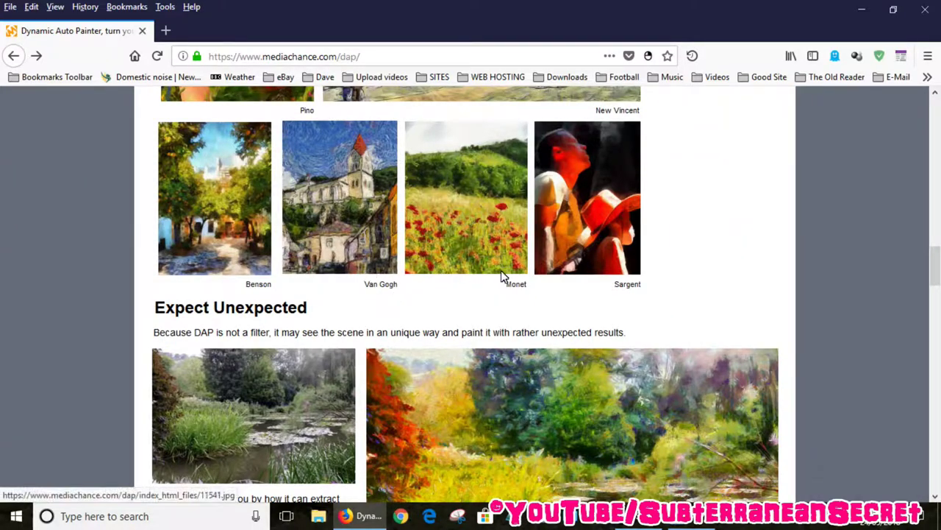
mouse_move(936, 264)
left_mouse_down()
mouse_move(937, 319)
mouse_move(936, 140)
left_mouse_up()
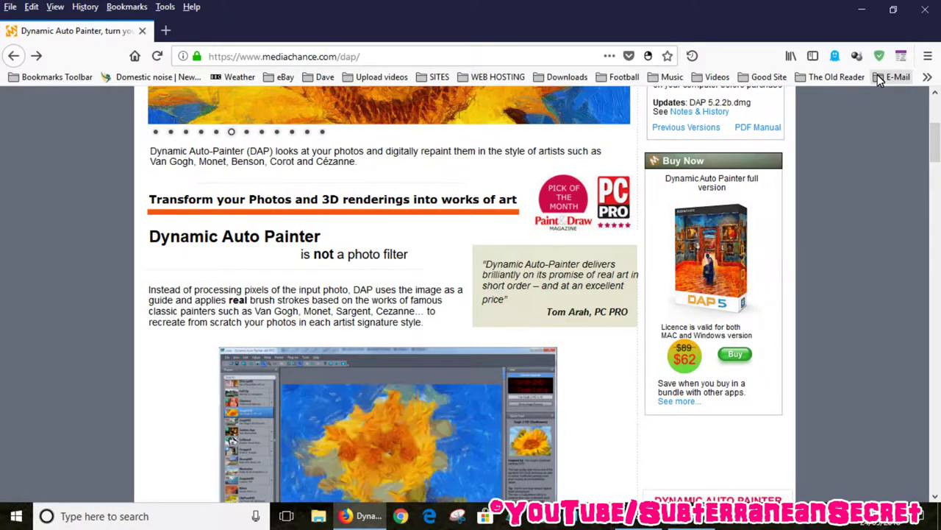
left_click(861, 9)
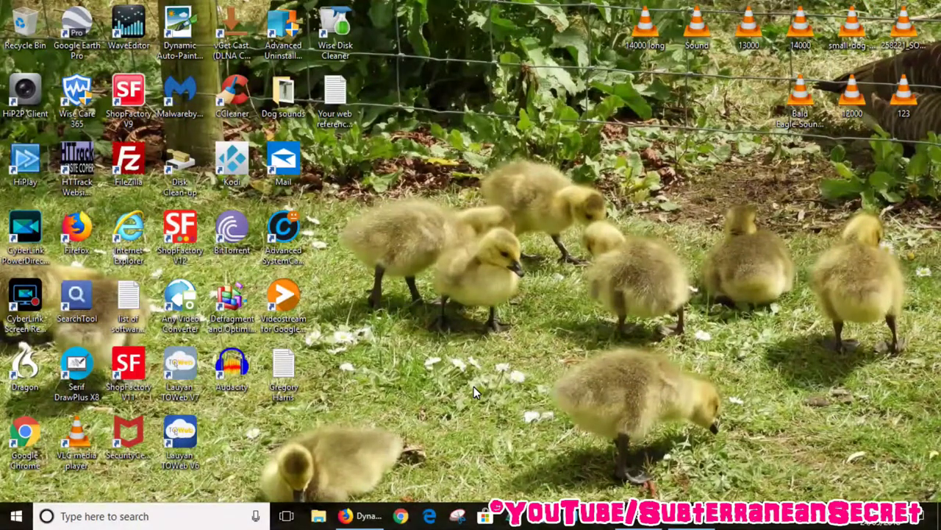
Restore Dynamic Auto Painter over the desktop and scroll up its Presets panel
mouse_move(689, 523)
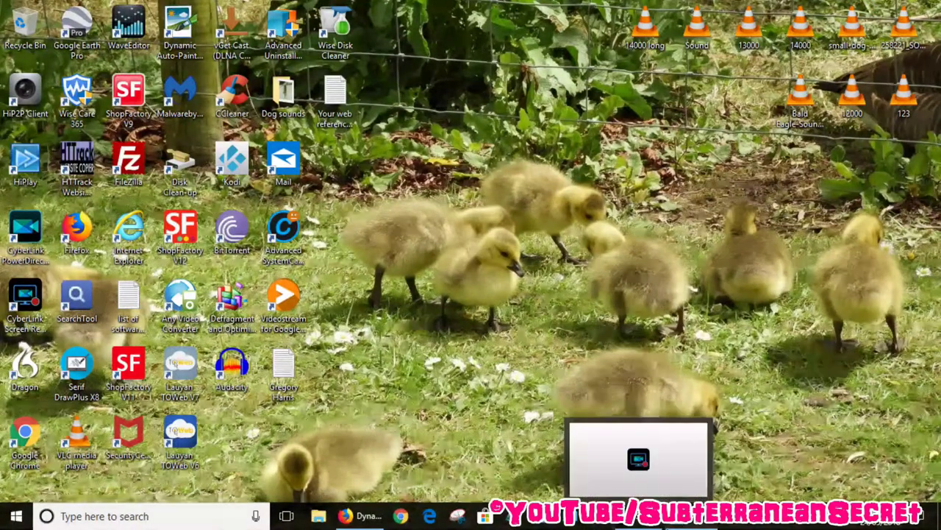
left_click(689, 523)
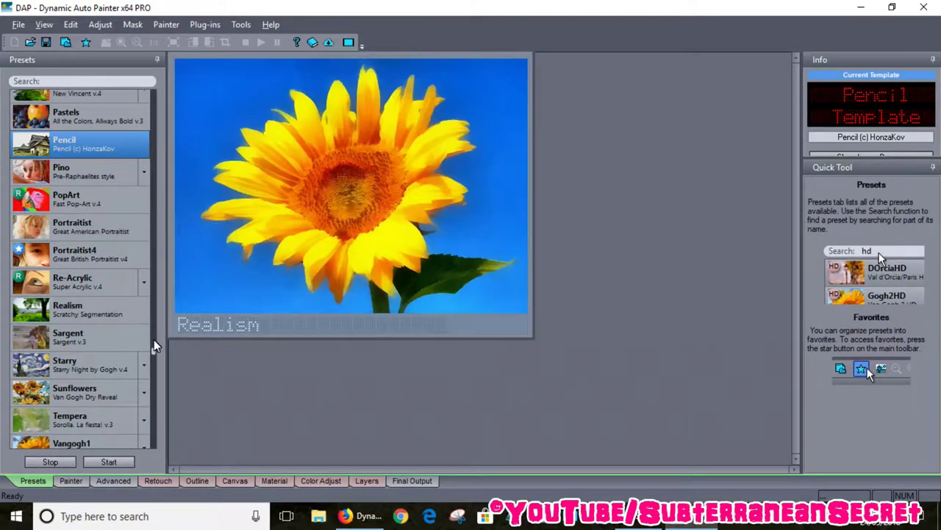
mouse_move(157, 354)
left_mouse_down()
mouse_move(157, 448)
mouse_move(157, 95)
mouse_move(169, 202)
left_mouse_up()
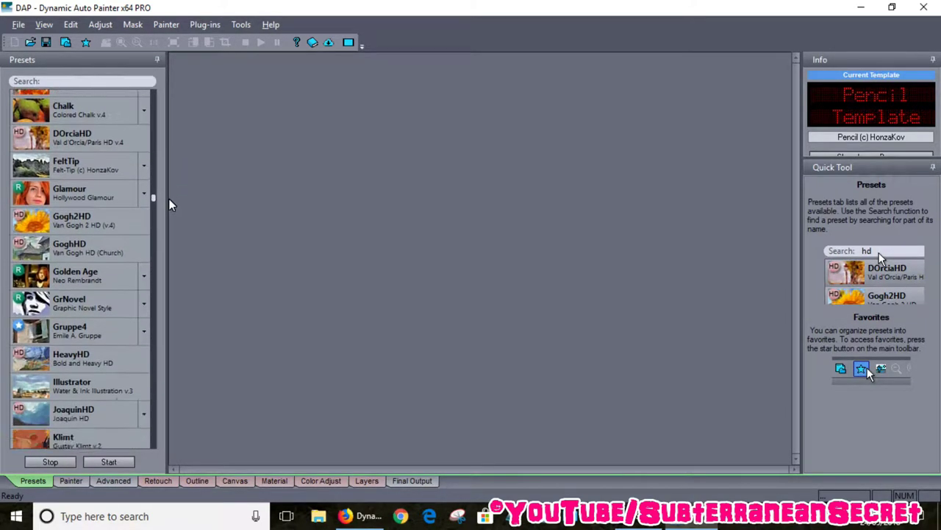
mouse_move(68, 193)
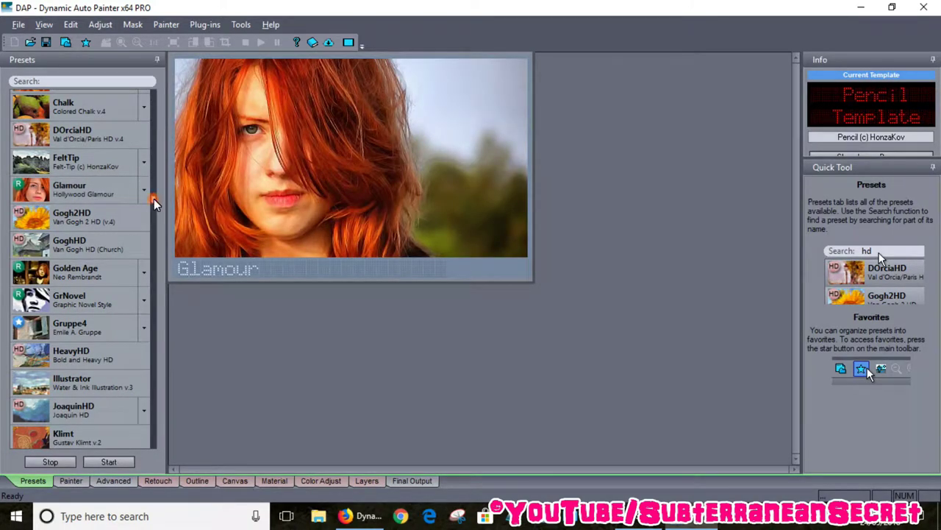
Browse the preset previews, including Glamour, Pencil, Vangogh3 and Sunflowers
left_click_drag(156, 207, 161, 218)
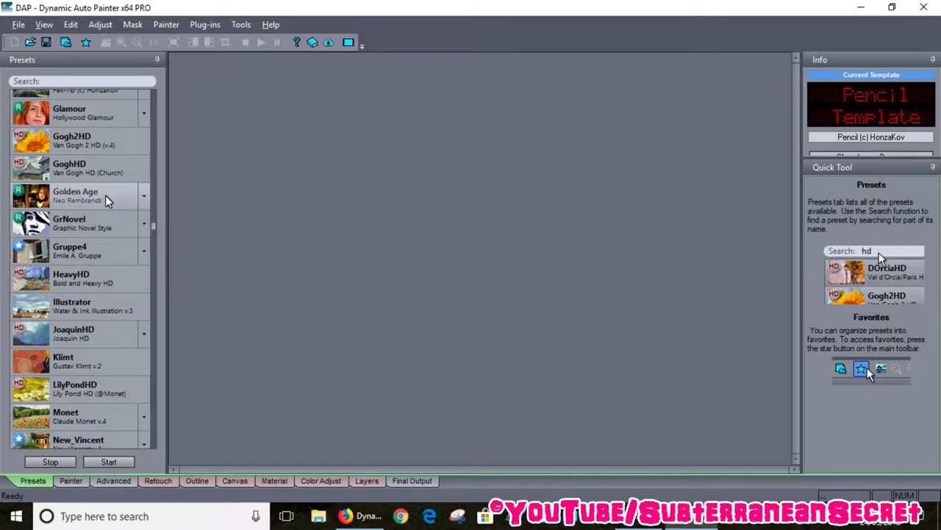
mouse_move(152, 227)
left_mouse_down()
mouse_move(170, 312)
mouse_move(155, 299)
left_mouse_up()
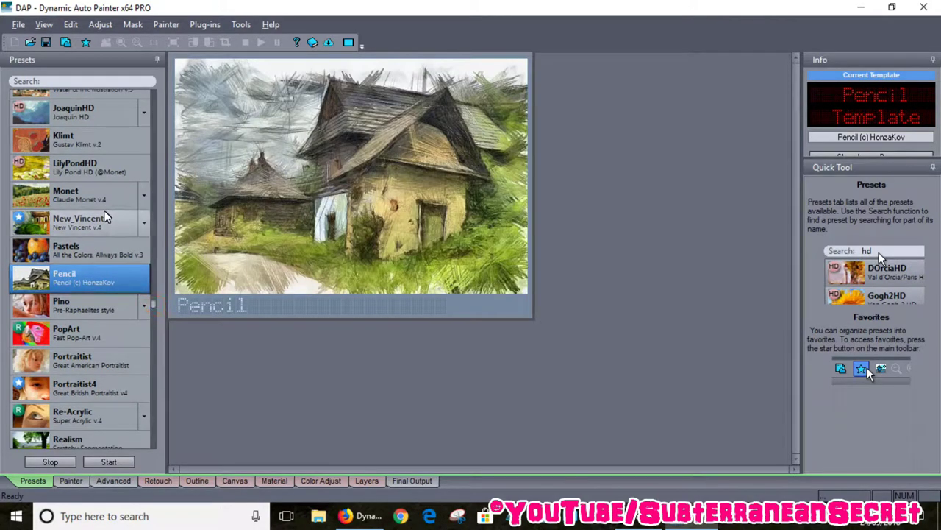
mouse_move(153, 308)
left_click_drag(156, 312, 164, 411)
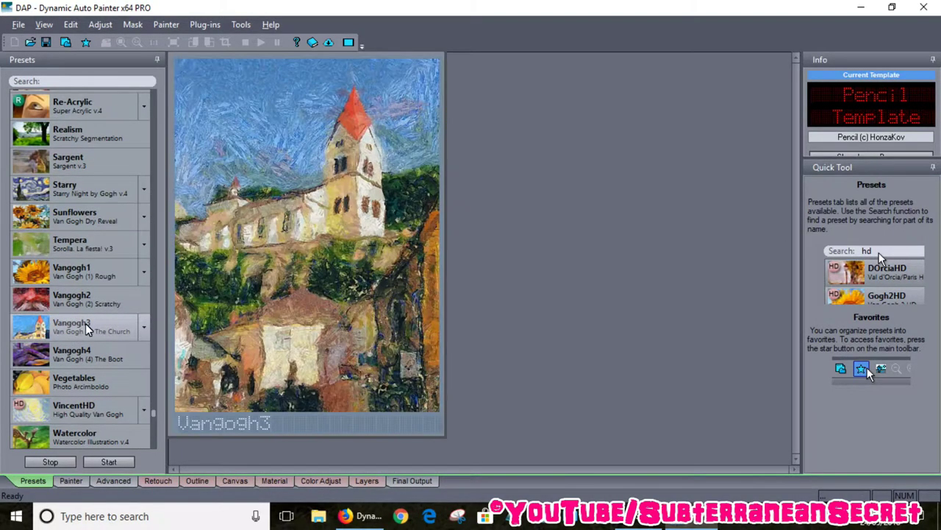
mouse_move(154, 417)
scroll(152, 414, "down", 1)
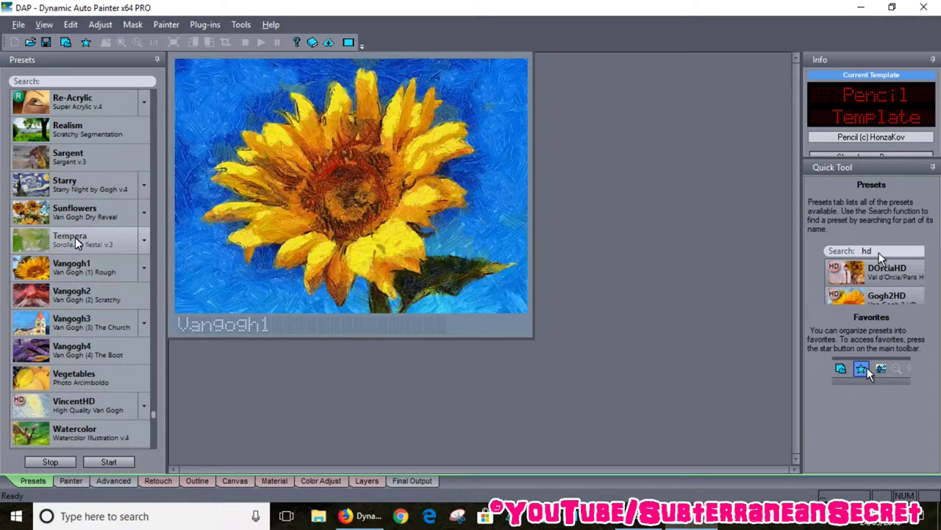
mouse_move(77, 243)
mouse_move(69, 224)
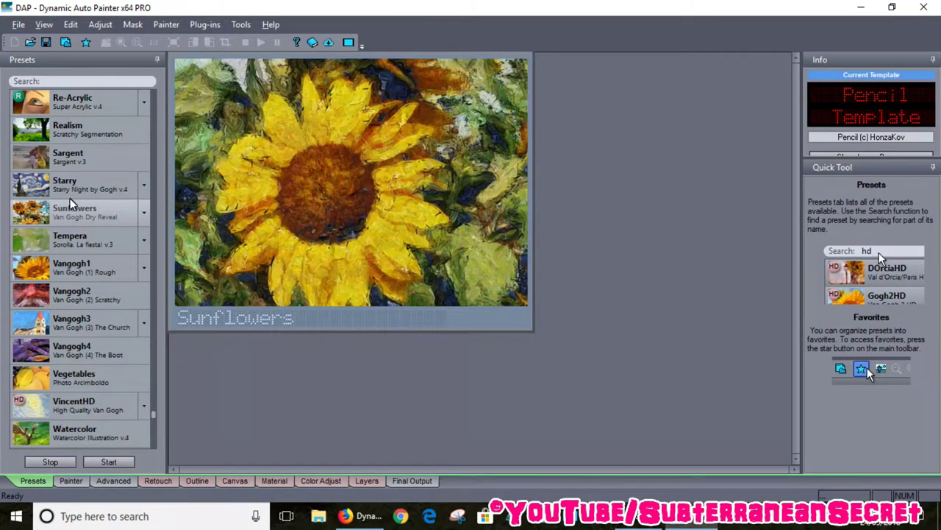
mouse_move(73, 189)
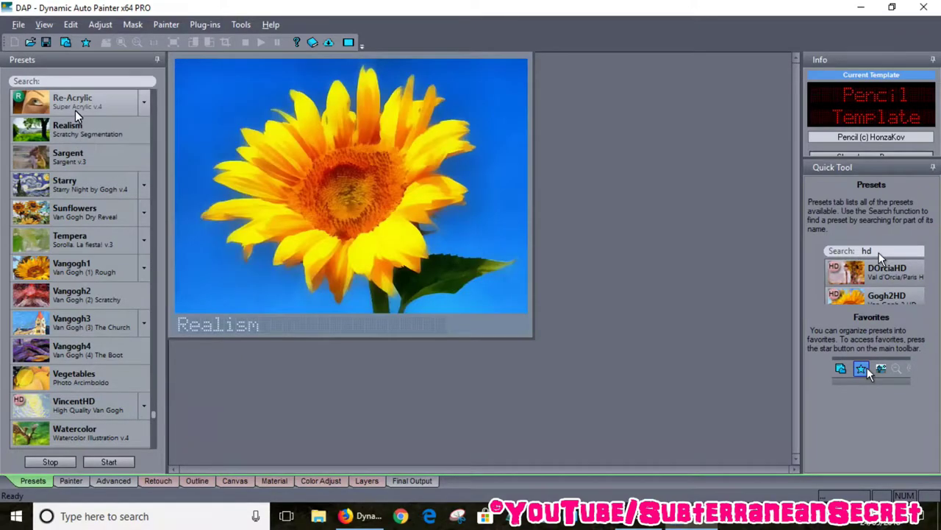
mouse_move(77, 110)
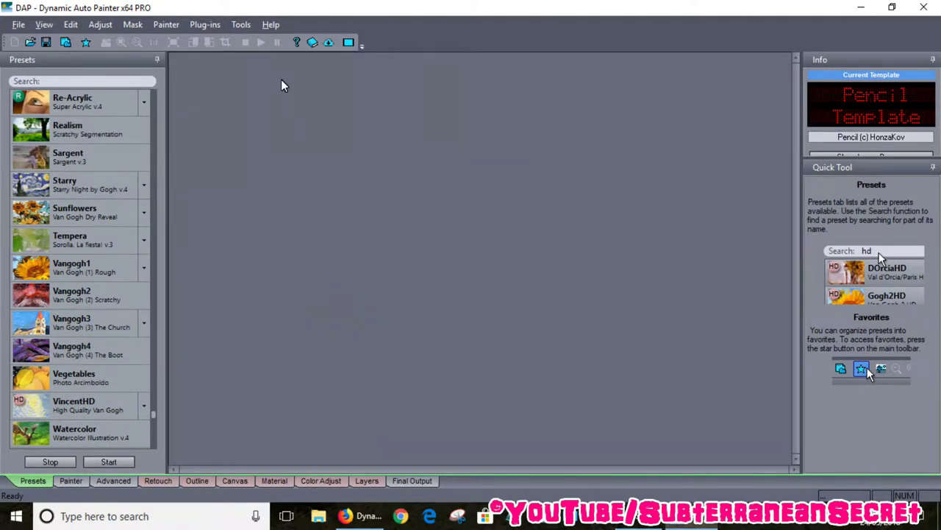
Load the vole photo DSC01594 as the source image and scroll the preset list back up
left_click(30, 43)
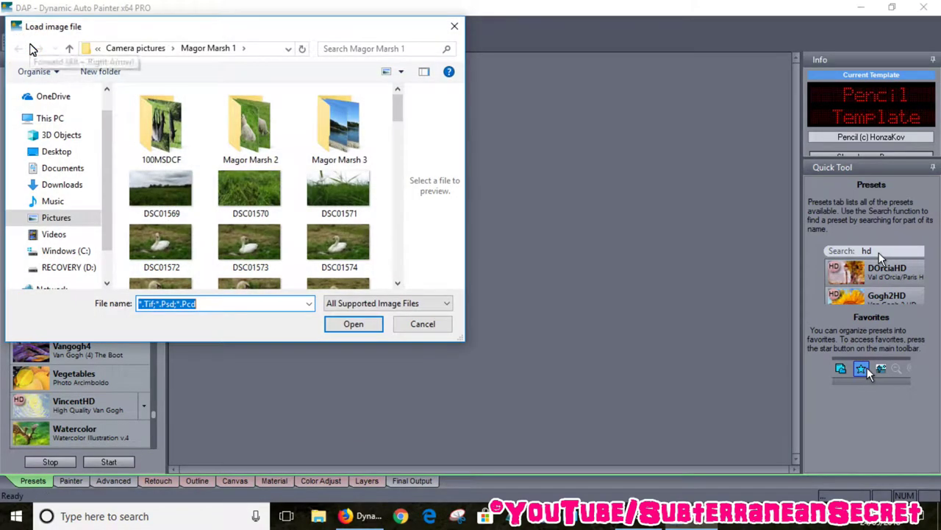
left_click_drag(401, 109, 416, 169)
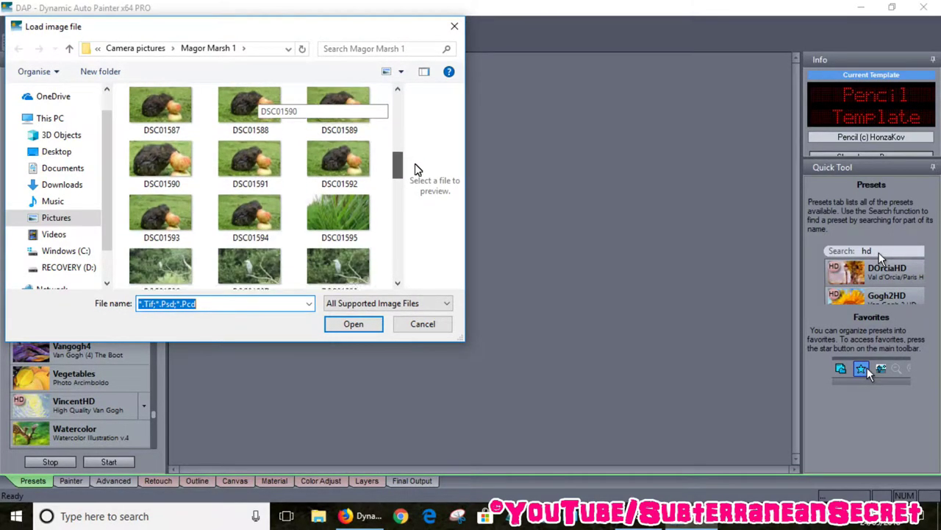
double_click(269, 203)
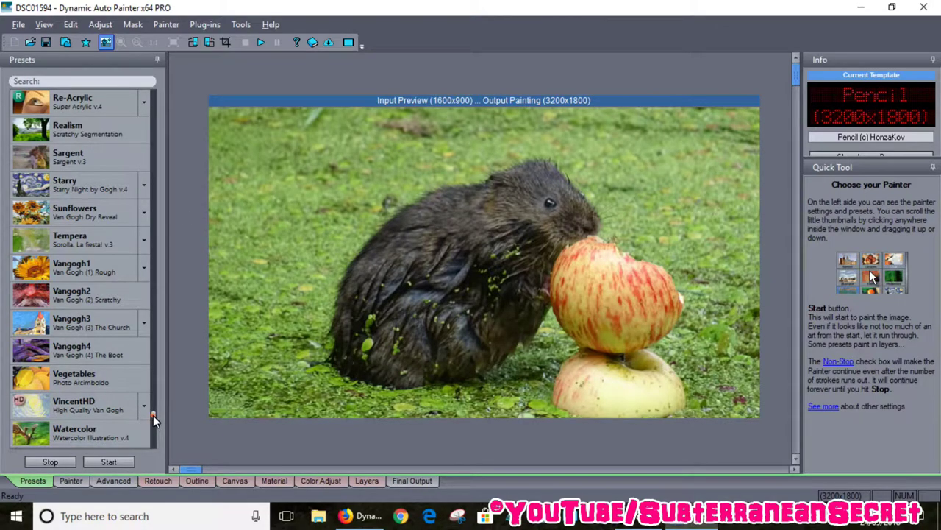
mouse_move(153, 414)
left_mouse_down()
mouse_move(155, 173)
mouse_move(163, 198)
left_mouse_up()
Select Glamour's Ultra Detail variation and review its Painter settings before returning to Presets
left_click(141, 200)
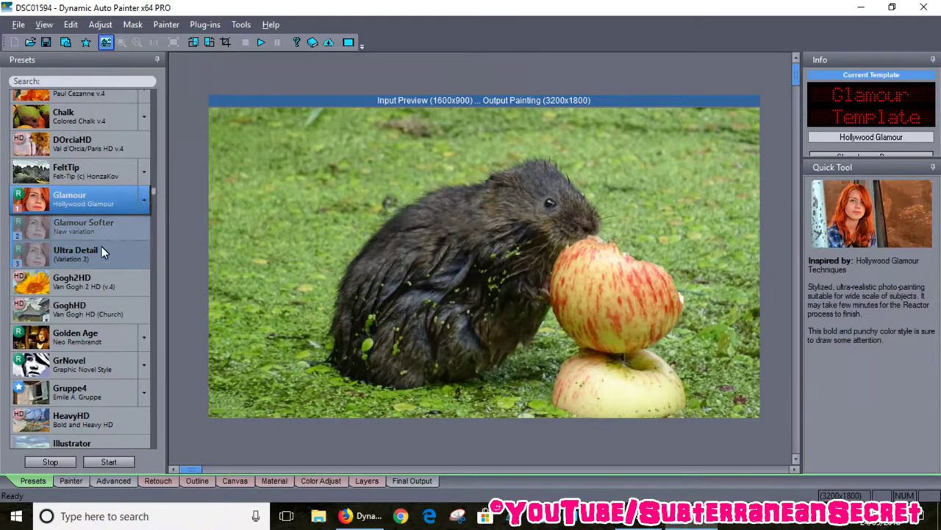
left_click(82, 256)
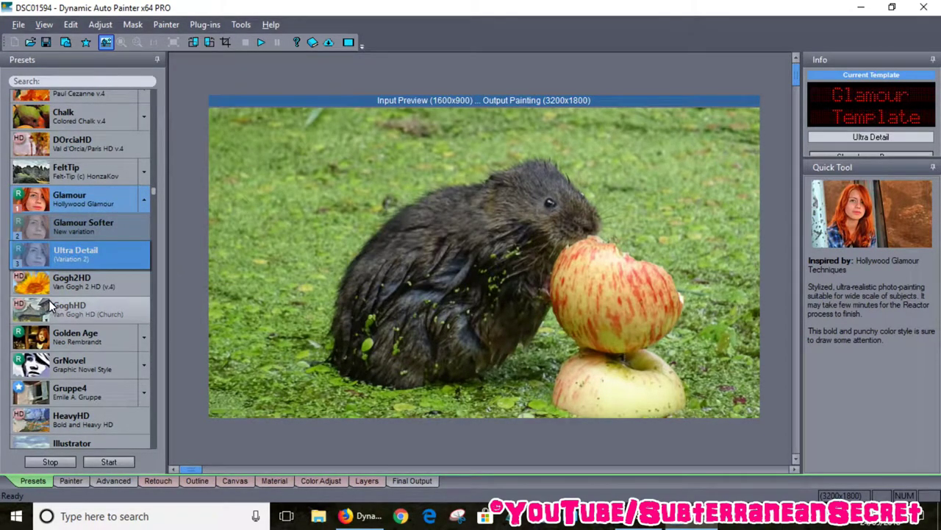
left_click(68, 483)
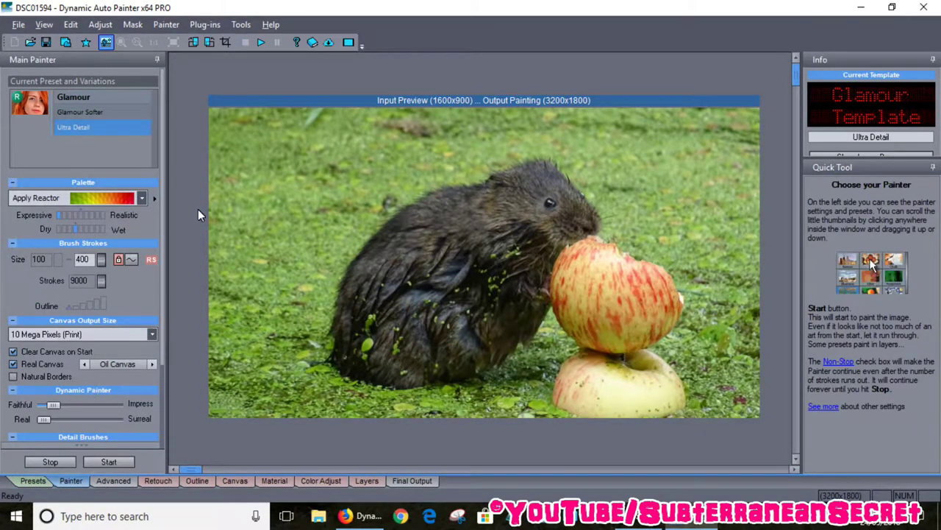
scroll(162, 181, "down", 3)
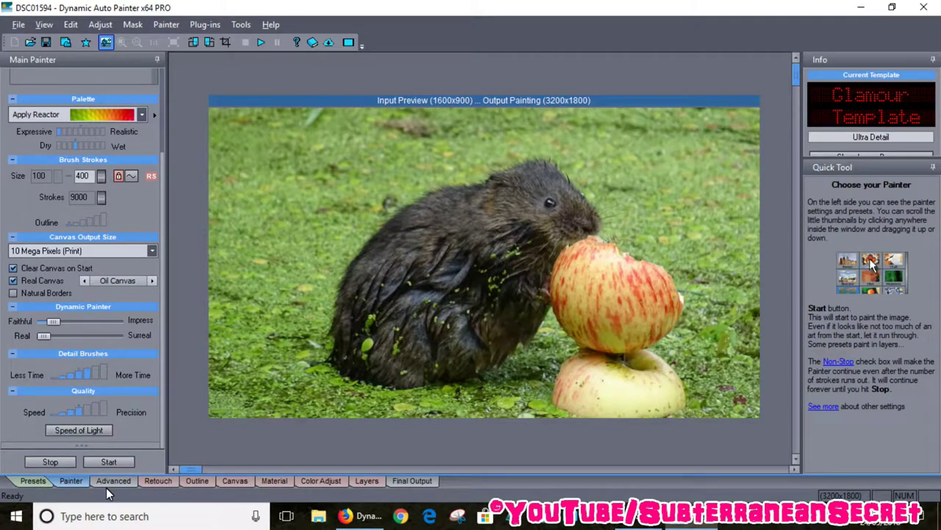
left_click(31, 481)
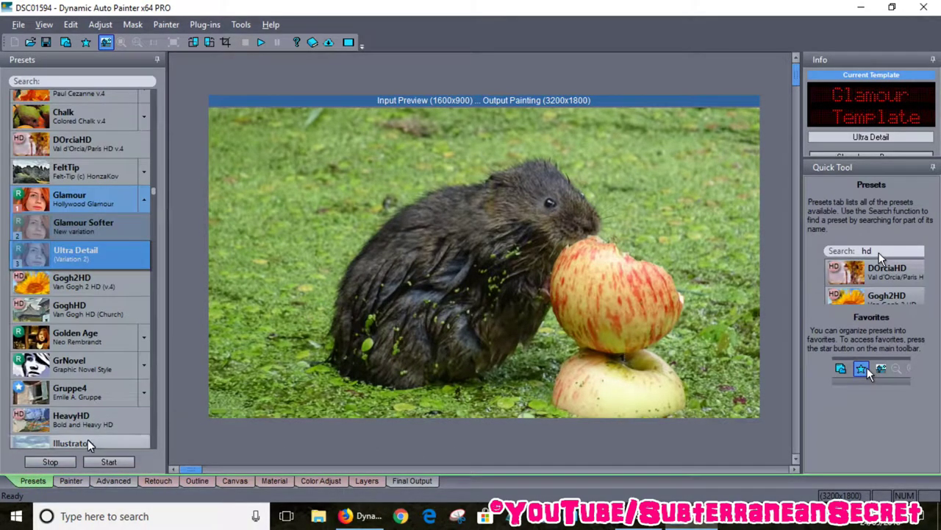
left_click(114, 463)
Paint the vole photo with Glamour Ultra Detail until it auto-stops
left_click(115, 462)
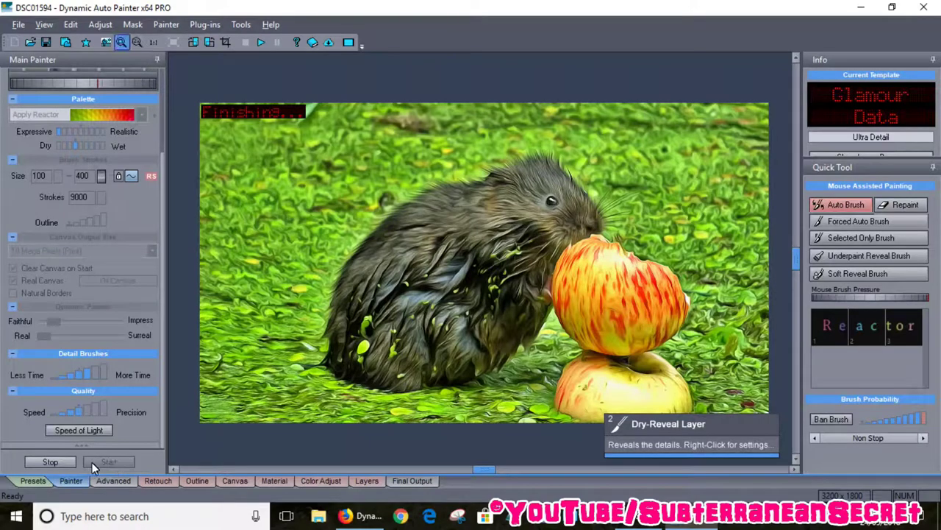
left_click(798, 81)
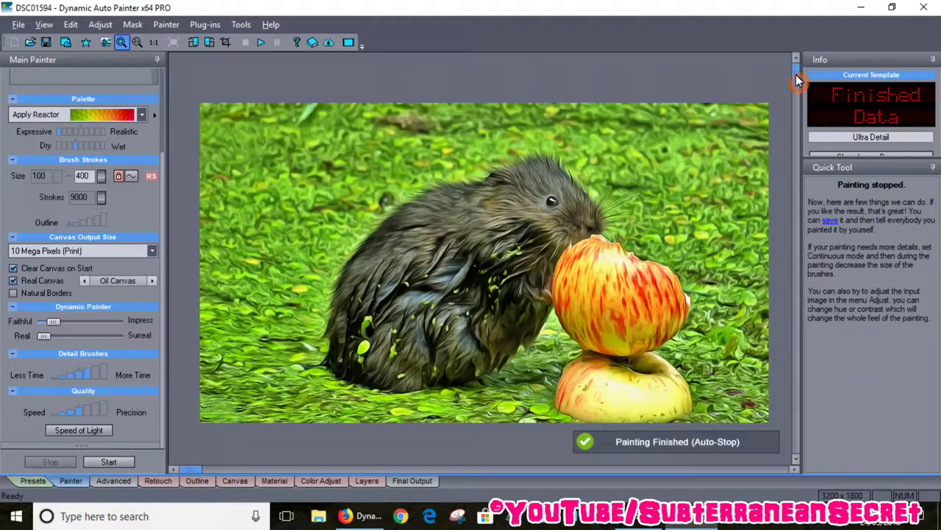
left_click(43, 27)
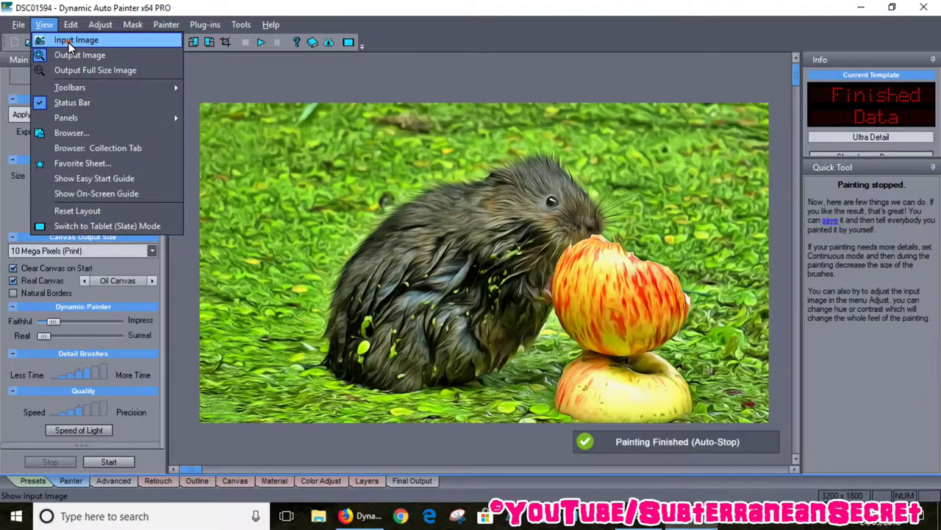
left_click(69, 42)
left_click(45, 29)
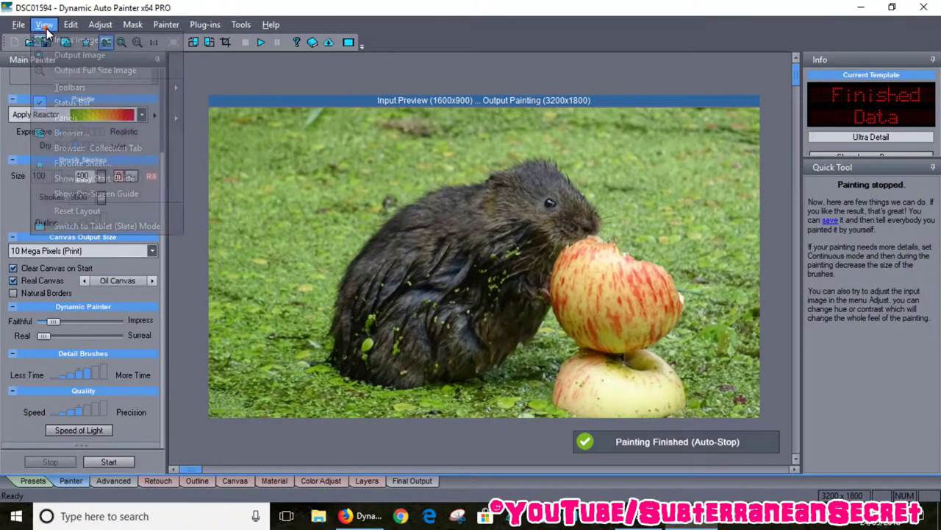
left_click(71, 56)
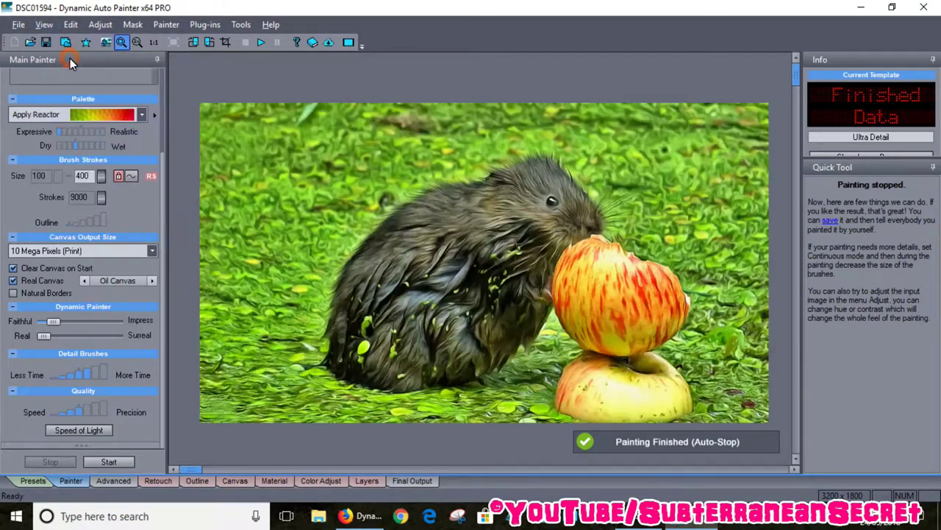
left_click(44, 24)
left_click(49, 41)
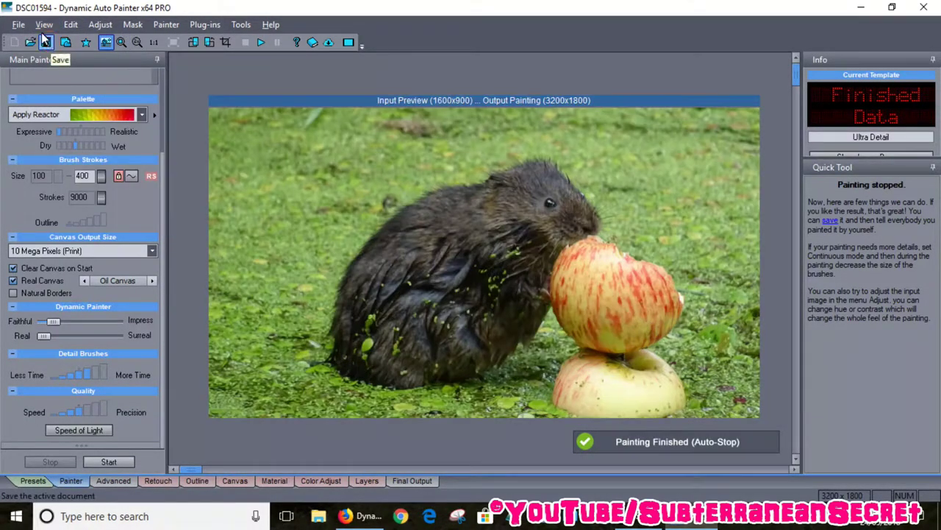
left_click(44, 25)
left_click(53, 55)
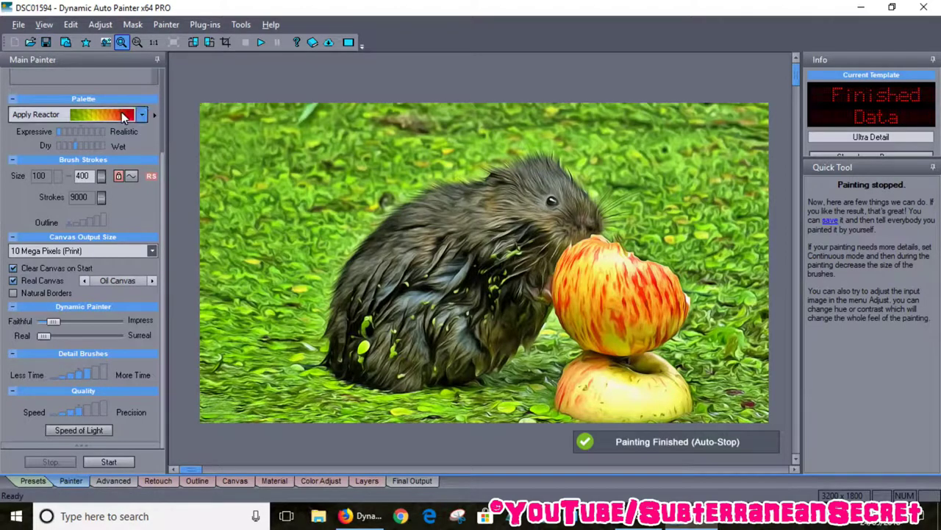
left_click(30, 42)
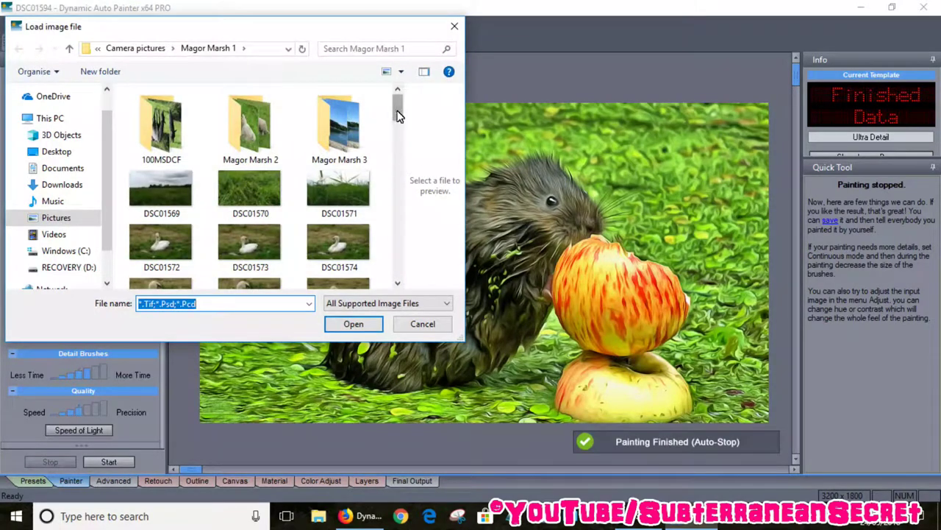
Load the horse-in-meadow photo DSC01617 and return to the Presets list
left_click_drag(397, 106, 425, 243)
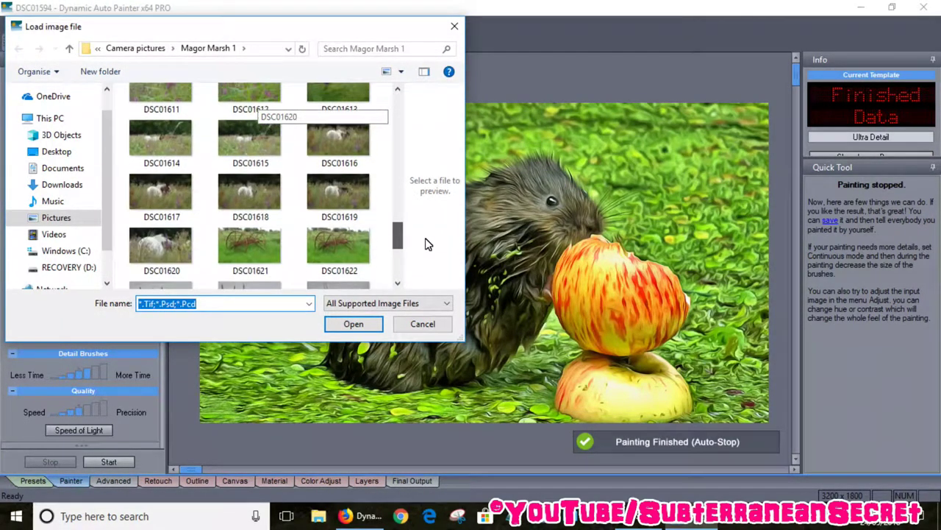
double_click(180, 200)
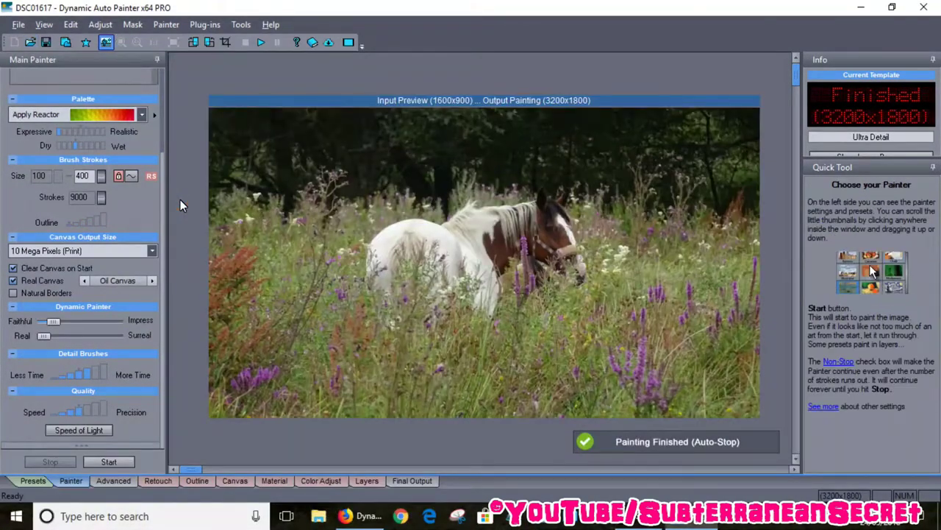
left_click(35, 480)
Reapply Glamour Ultra Detail and paint the horse photo until it auto-stops
left_click(91, 250)
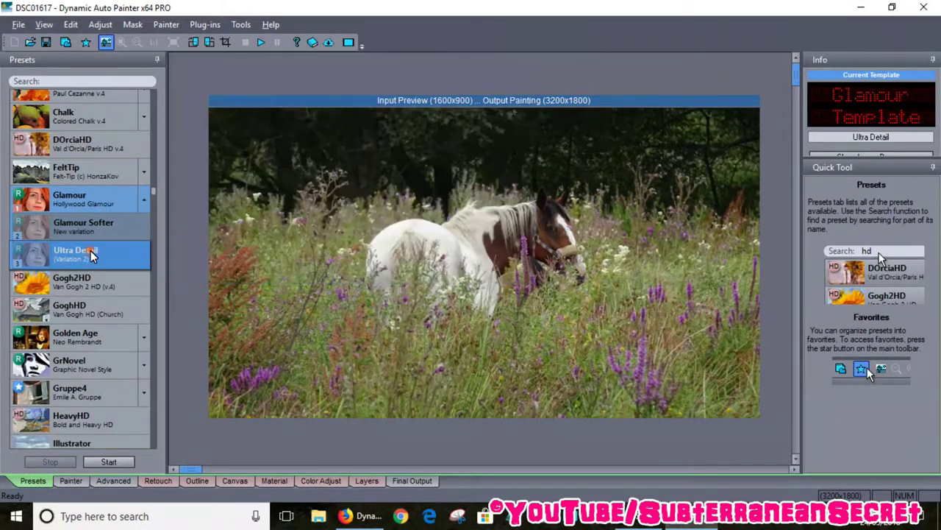
left_click(109, 462)
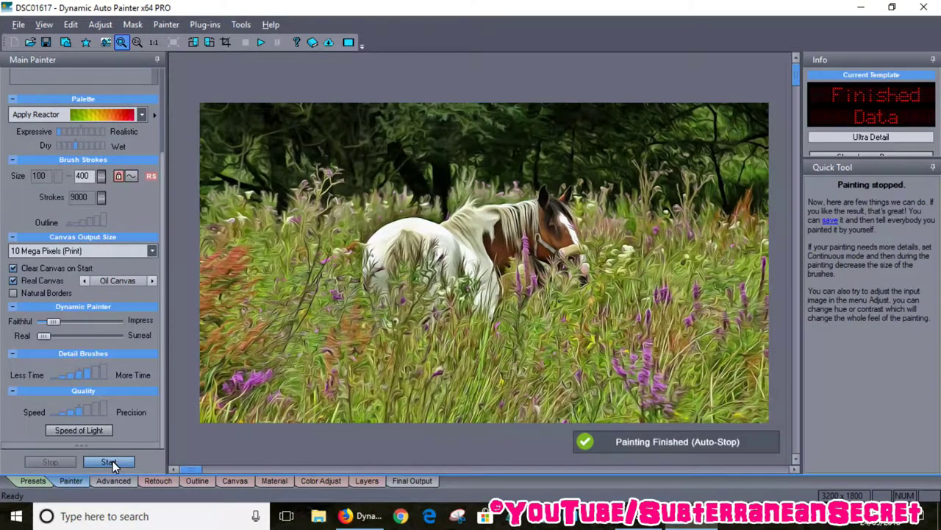
left_click(44, 26)
left_click(47, 40)
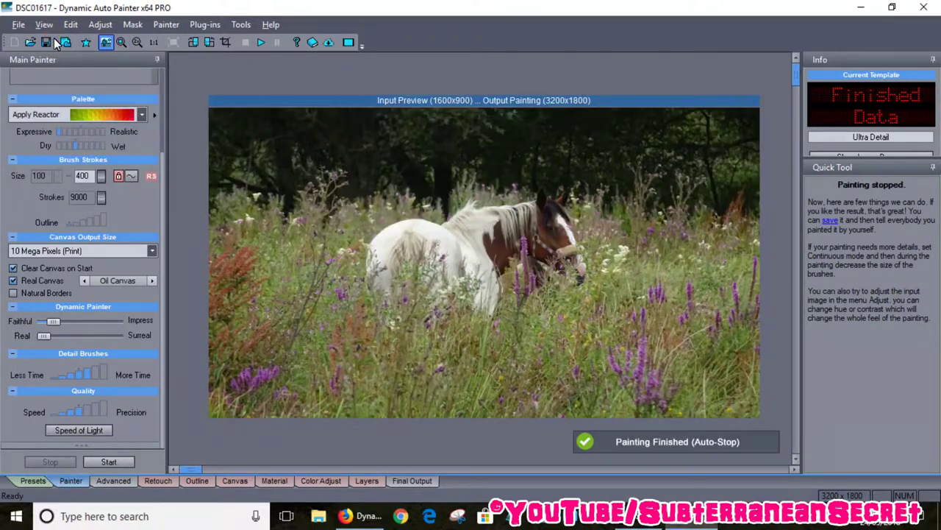
left_click(43, 27)
left_click(57, 56)
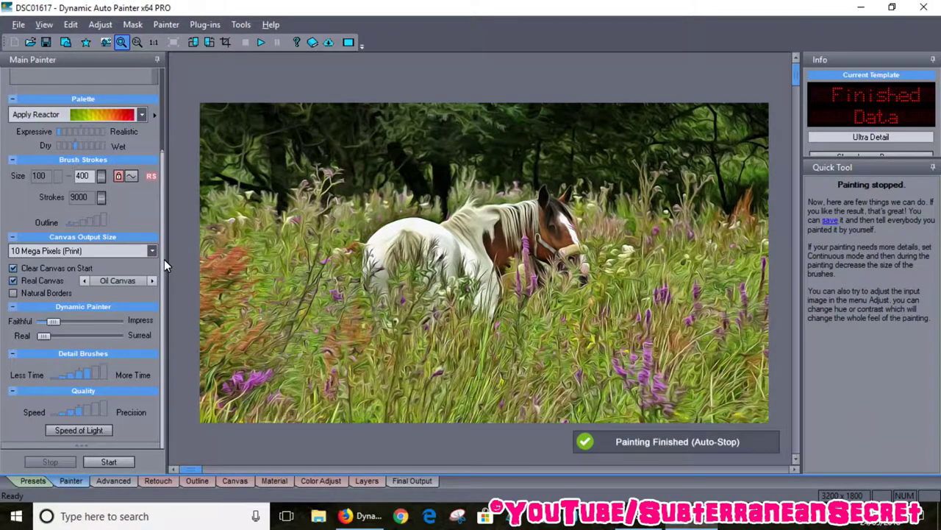
left_click(31, 43)
Load the coastal house photo DSC01628 and return to the Presets list
left_click_drag(401, 107, 438, 268)
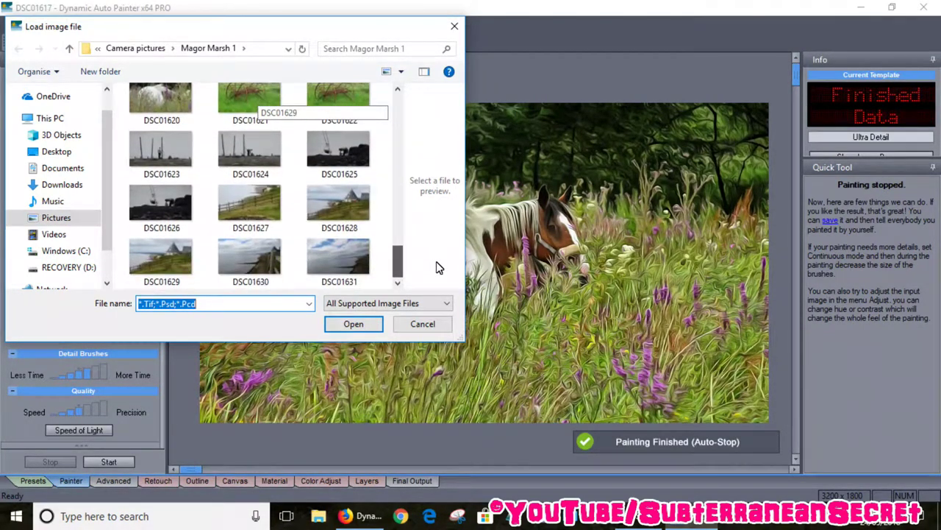
double_click(340, 204)
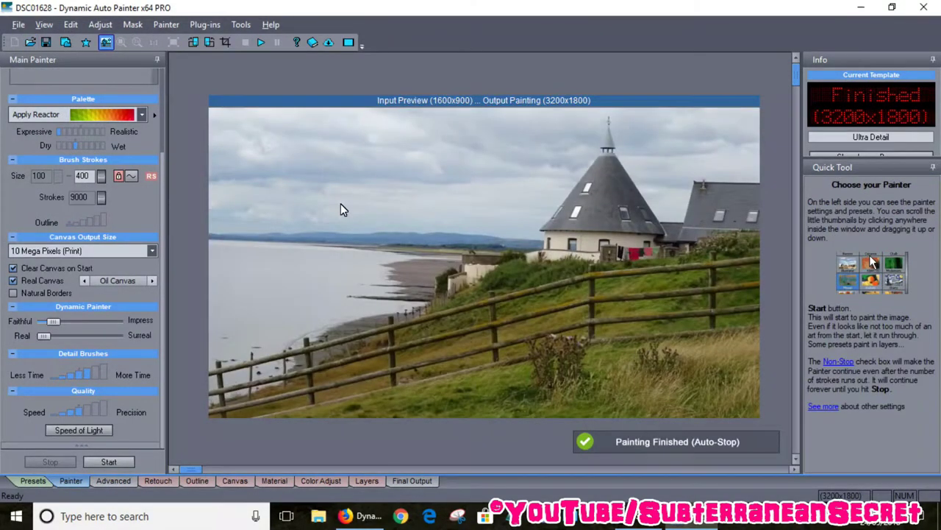
left_click(32, 480)
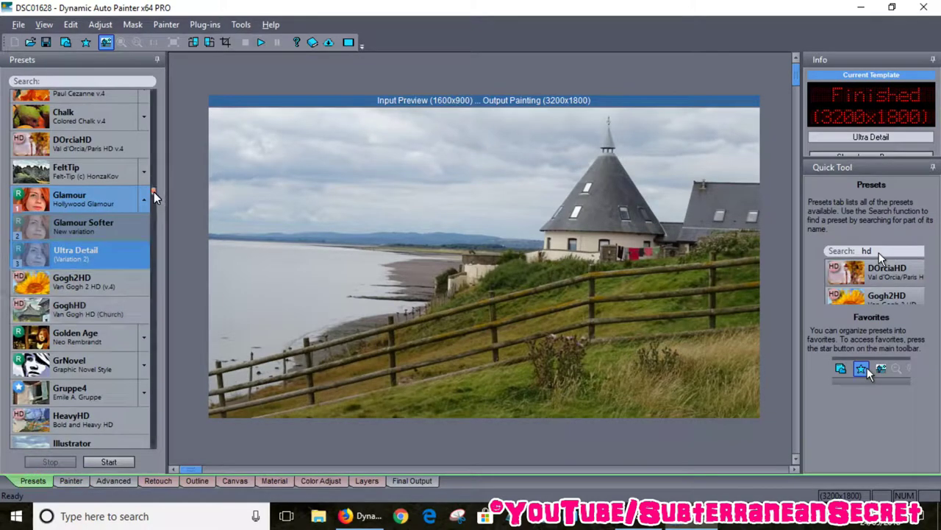
Pick Gruppe Revisited under Gruppe4 and paint the house photo until it auto-stops at 7250 strokes
left_click_drag(153, 192, 170, 247)
left_click(144, 221)
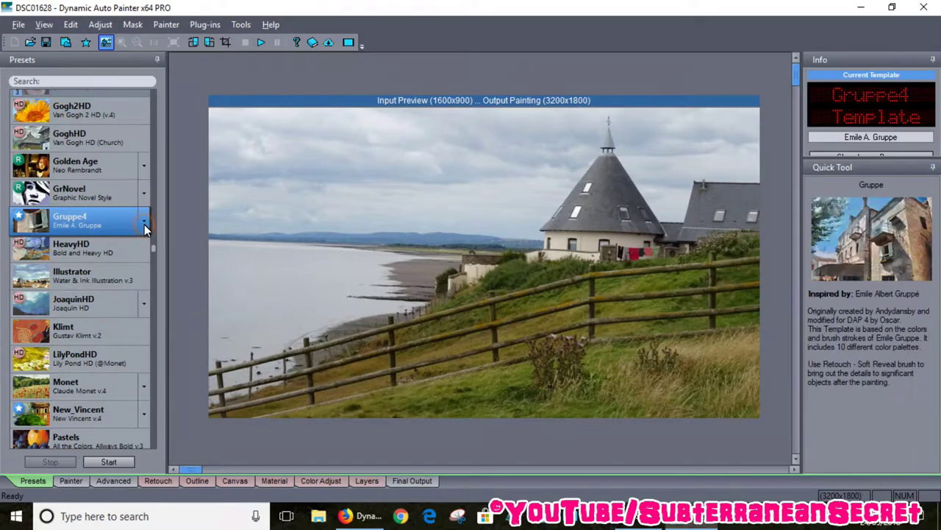
left_click(144, 225)
left_click(116, 248)
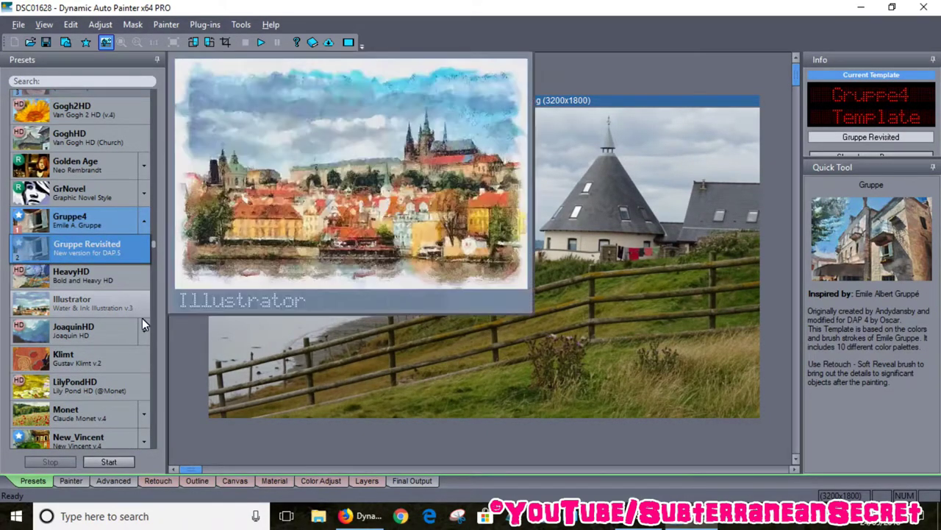
left_click(107, 462)
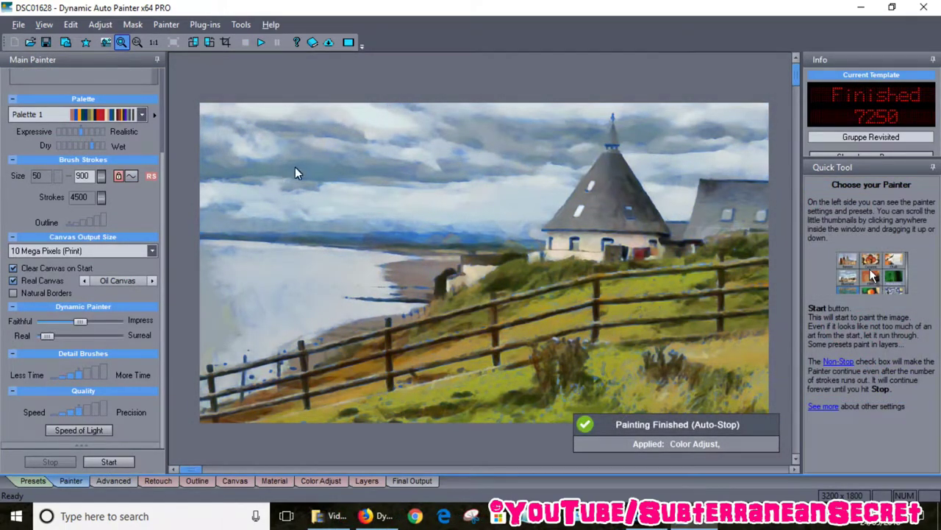
left_click(42, 25)
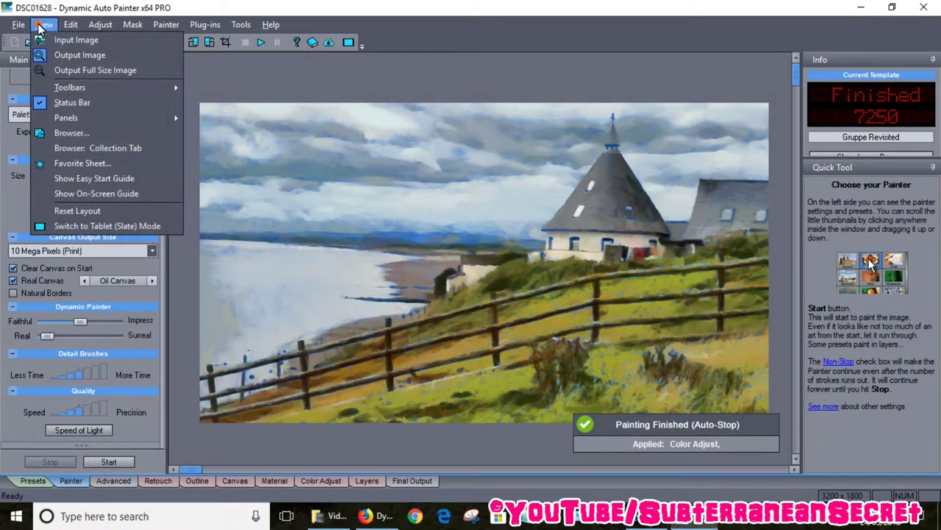
left_click(60, 39)
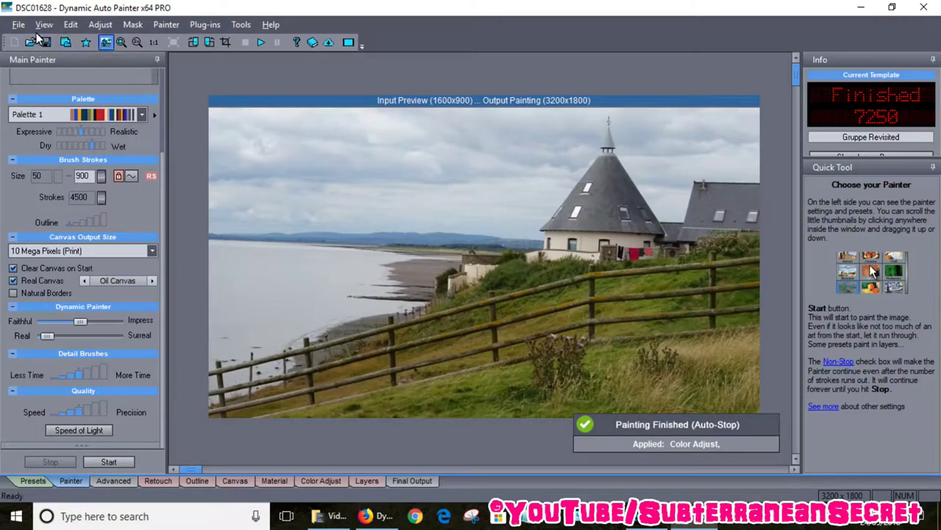
left_click(41, 26)
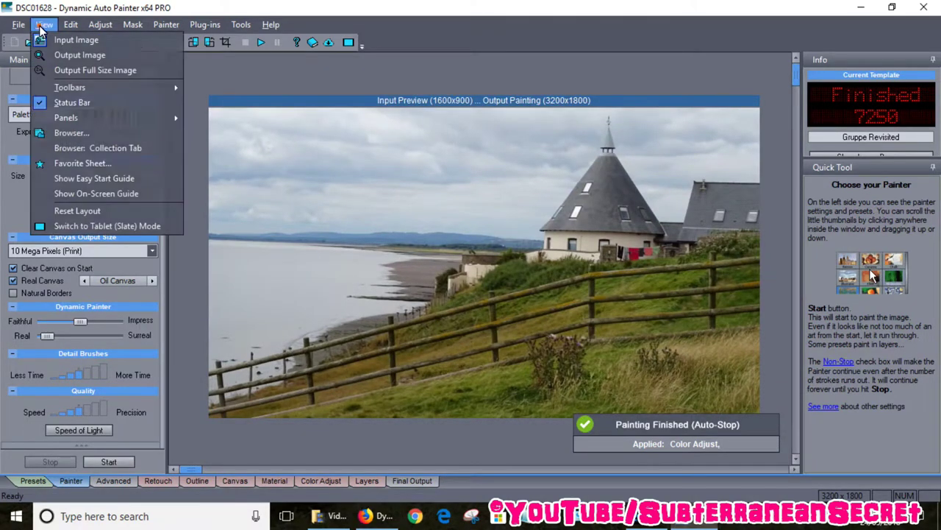
left_click(67, 54)
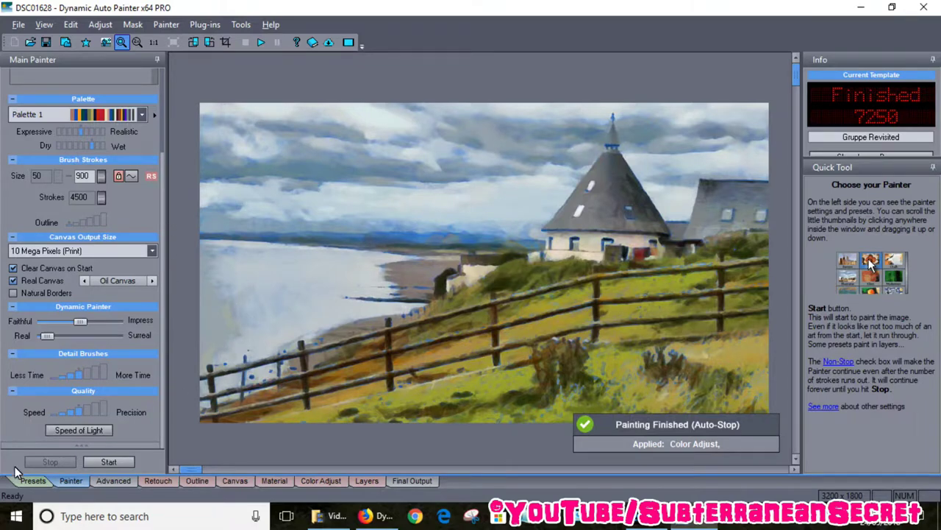
left_click(32, 480)
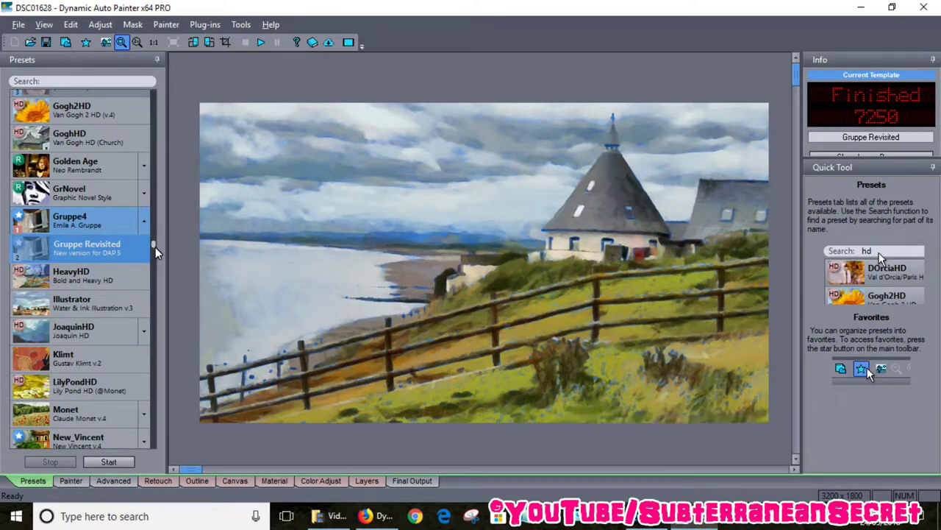
left_click_drag(153, 246, 167, 116)
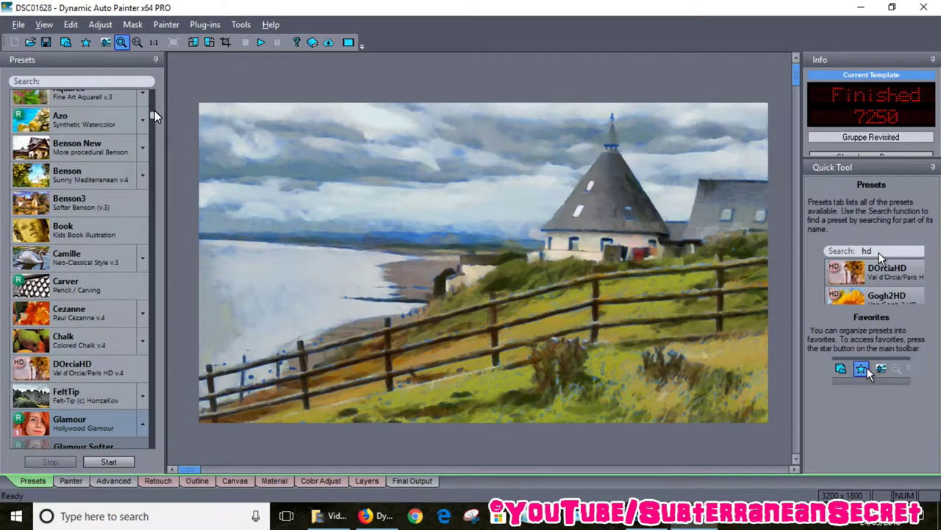
left_click_drag(153, 118, 166, 445)
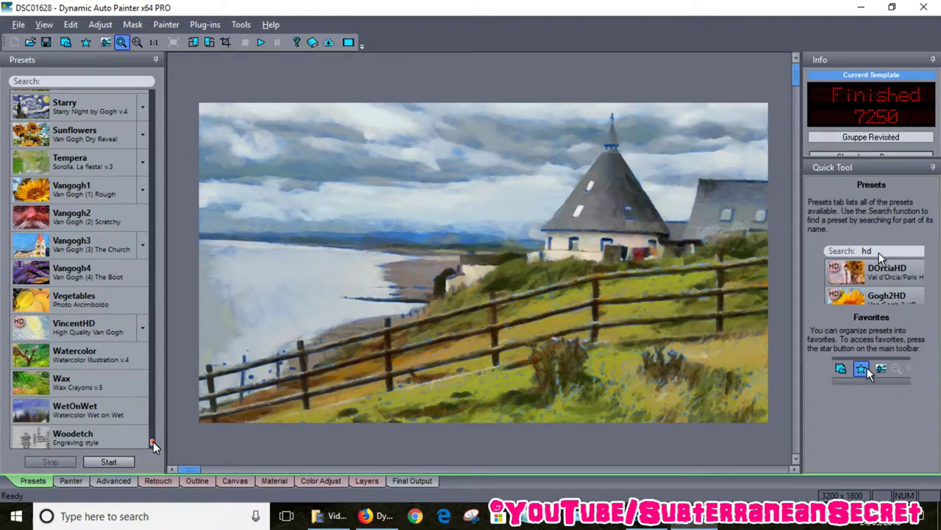
left_click_drag(153, 442, 153, 104)
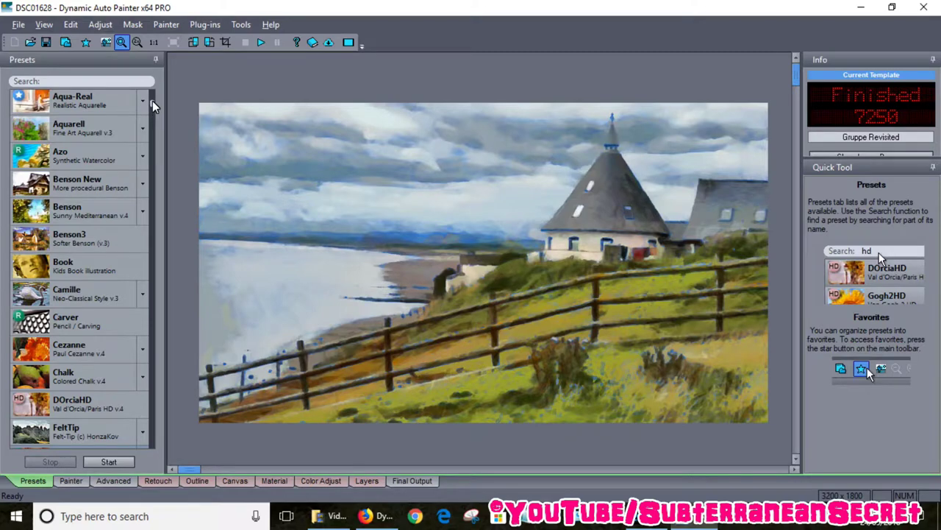
mouse_move(153, 103)
left_mouse_down()
mouse_move(165, 273)
mouse_move(171, 112)
left_mouse_up()
left_click(62, 481)
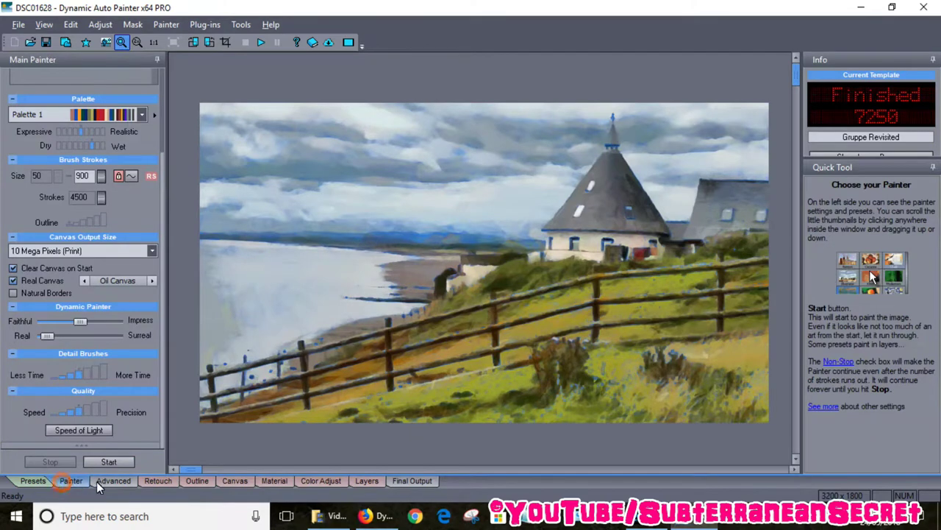
Review the Advanced, Retouch, Outline, Canvas, Material, Color Adjust and Layers settings, ending on Final Output with DSC01628.jpg at 92 DPI
left_click(107, 482)
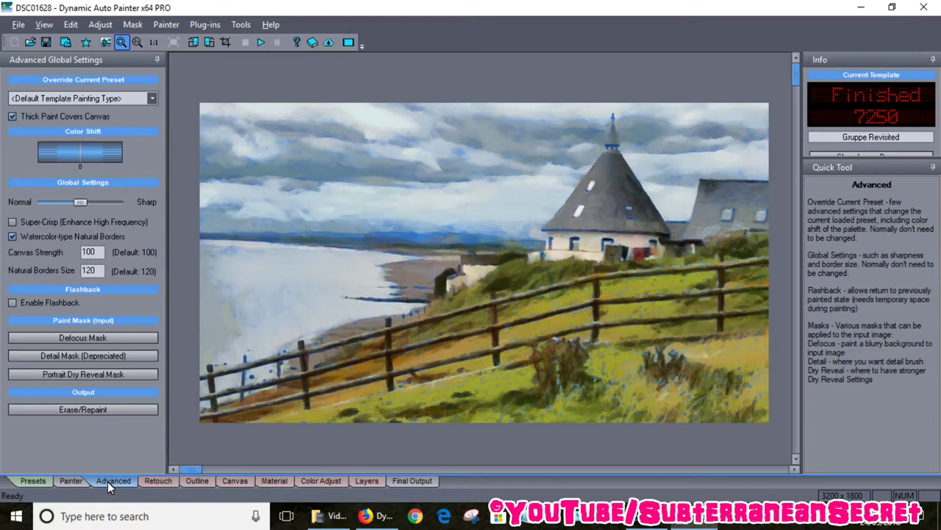
left_click(160, 479)
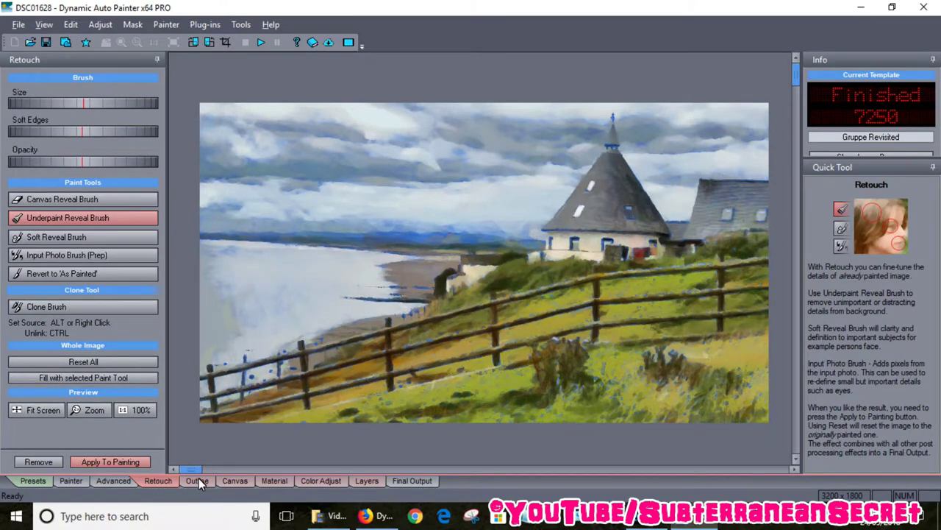
left_click(198, 479)
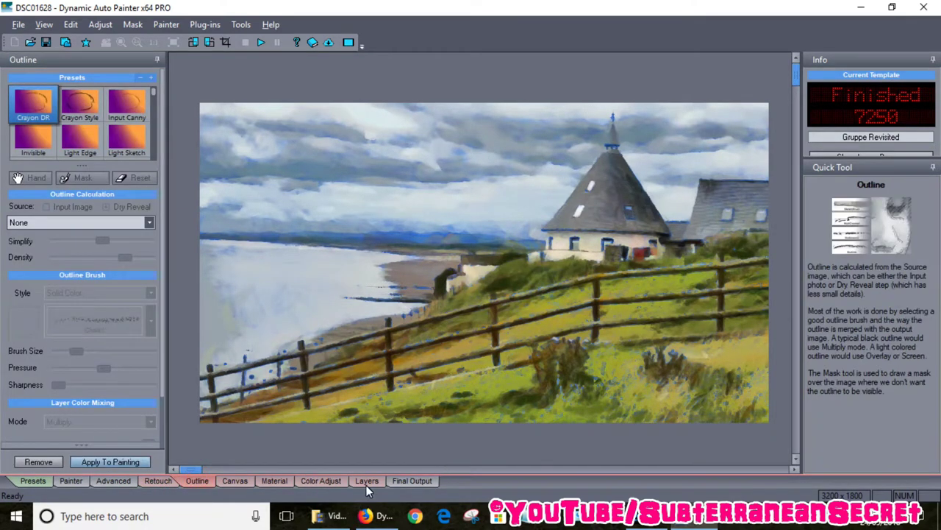
left_click(232, 482)
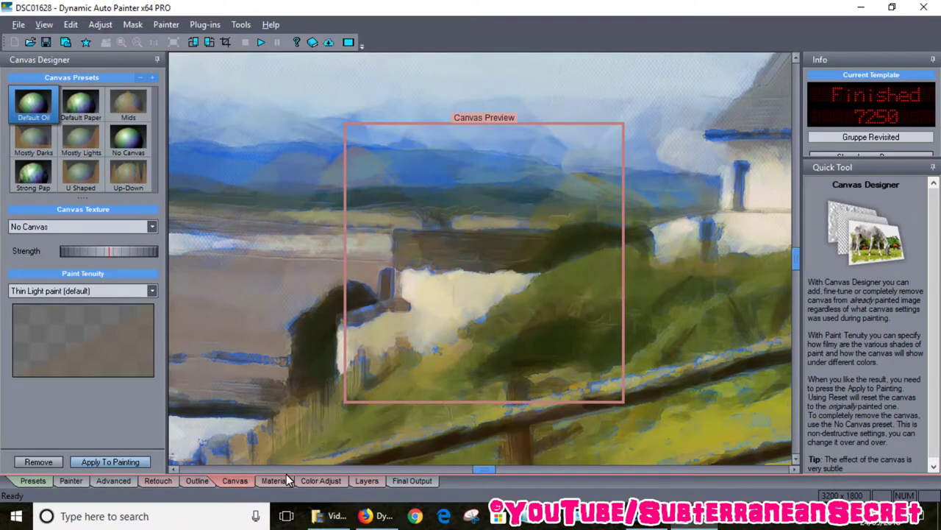
left_click(279, 482)
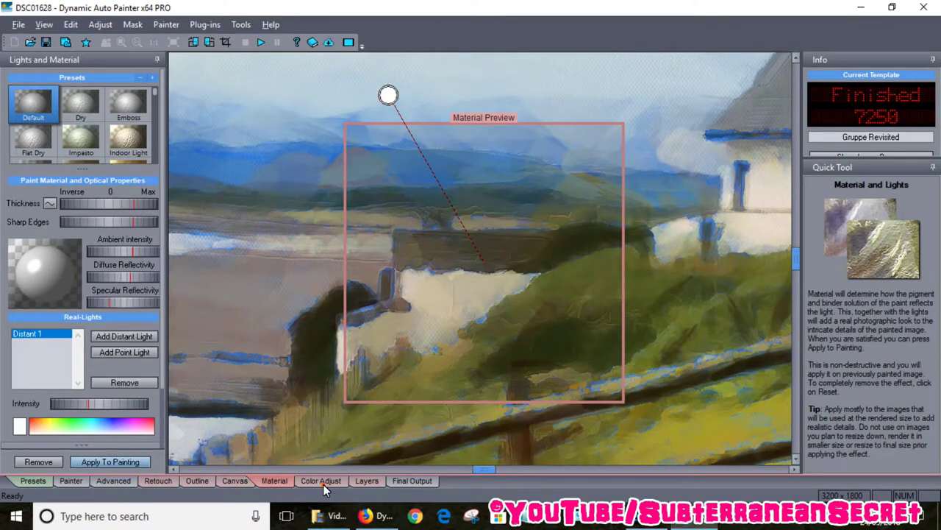
left_click(323, 484)
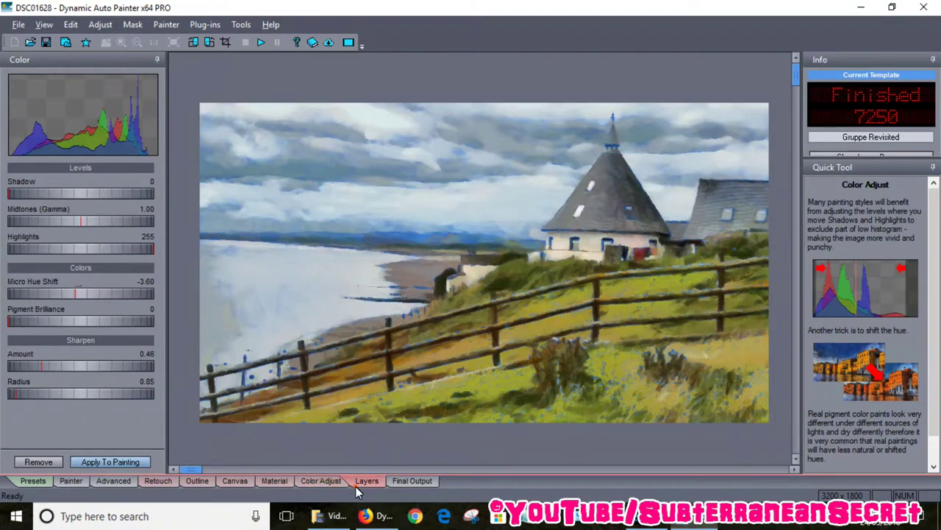
left_click(356, 486)
left_click(416, 481)
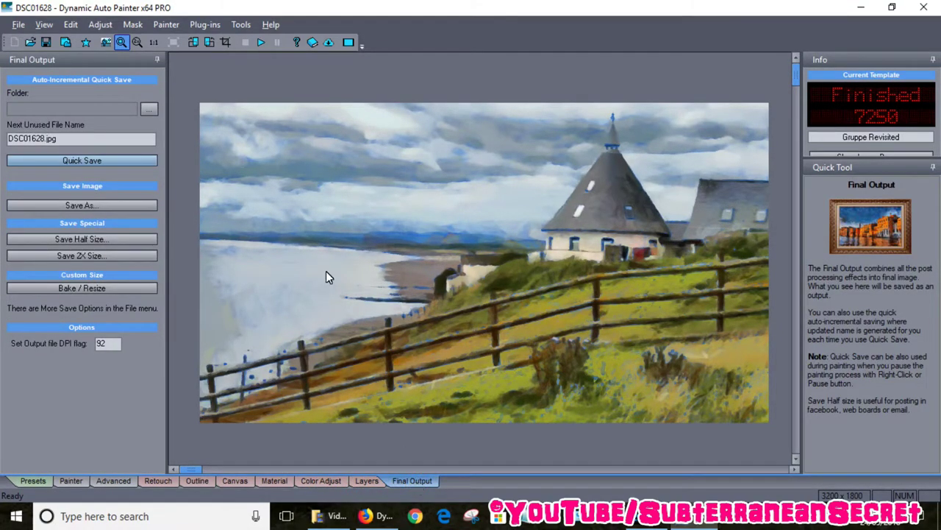
left_click(92, 207)
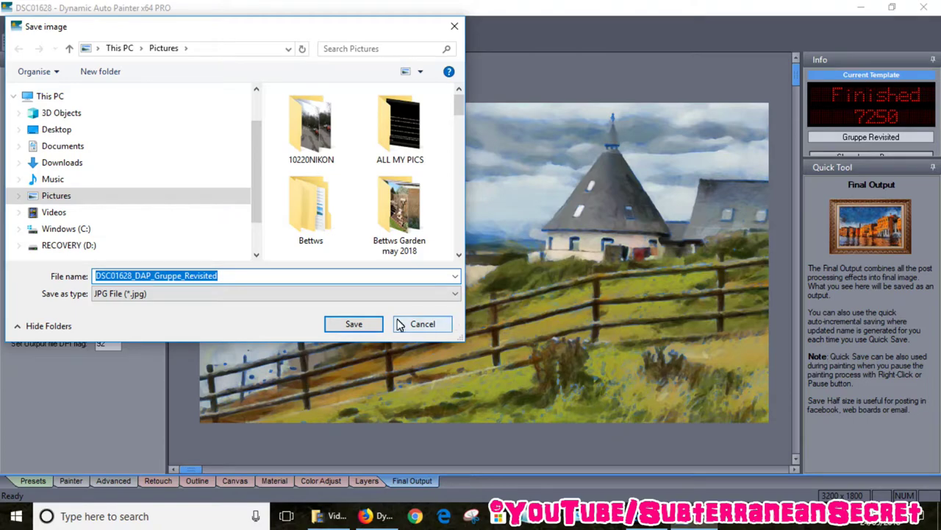
left_click(435, 333)
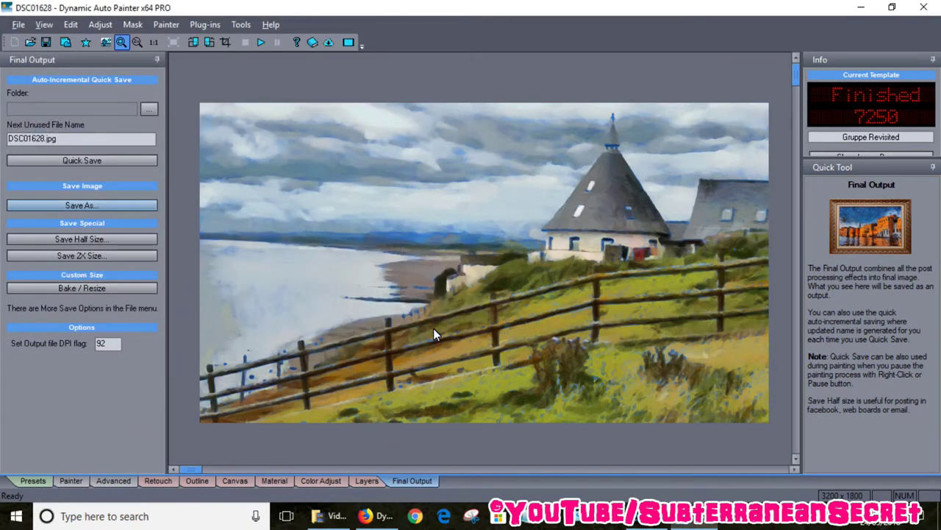